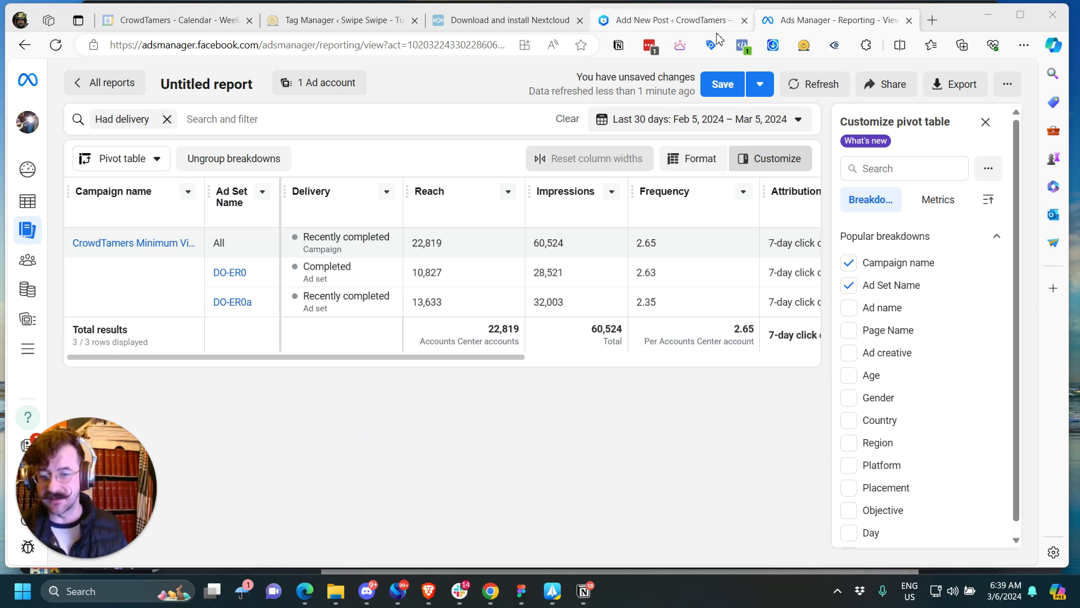
# Apply the Last 30 days date range to the report and review the results, amount spent and cost per result columns.
pyautogui.click(652, 119)
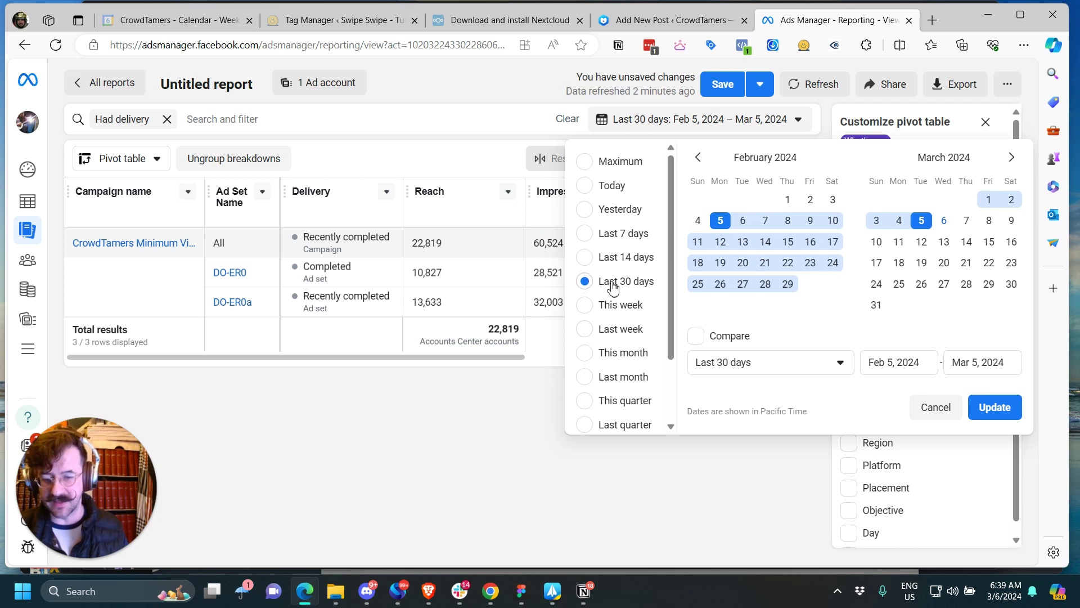
pyautogui.click(995, 407)
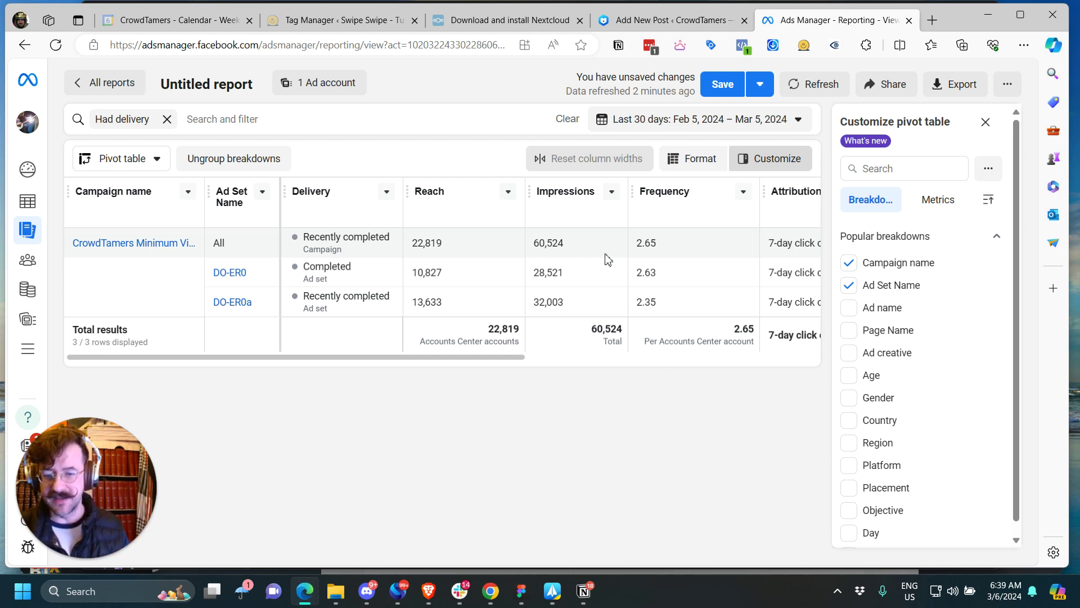
pyautogui.hscroll(5, 605, 257)
pyautogui.hscroll(5, 605, 257)
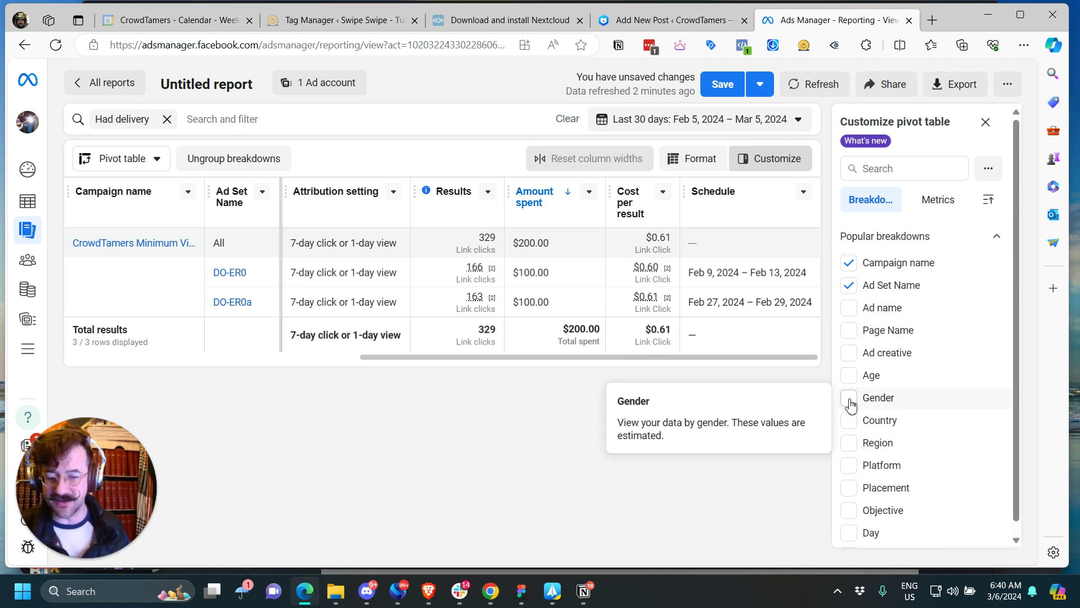
# Break the report down by Region after trying the Country breakdown, and review spend and cost per result for the regions.
pyautogui.click(851, 424)
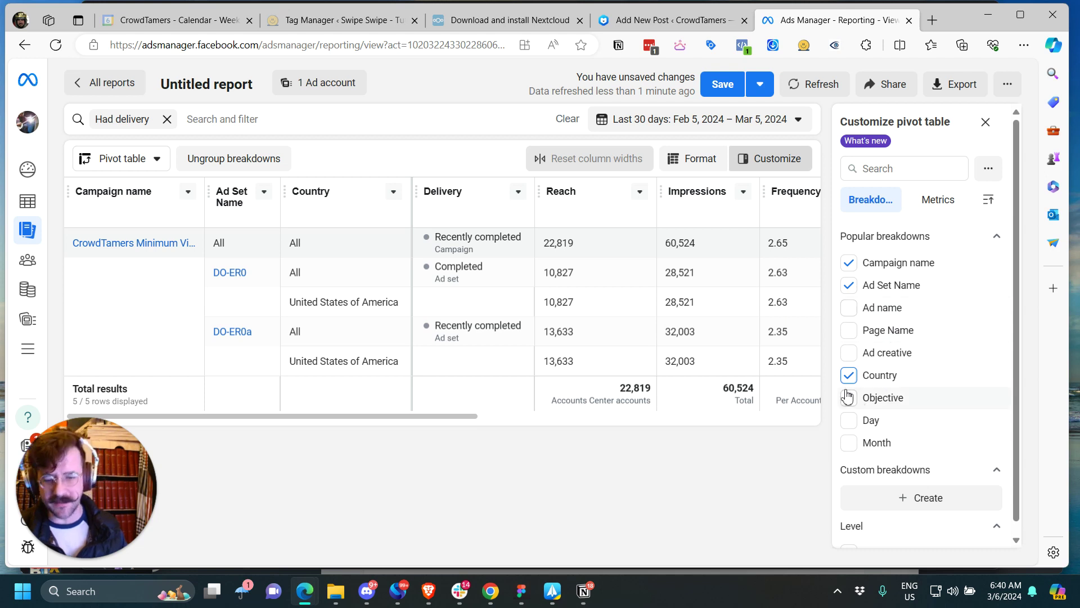
pyautogui.click(923, 389)
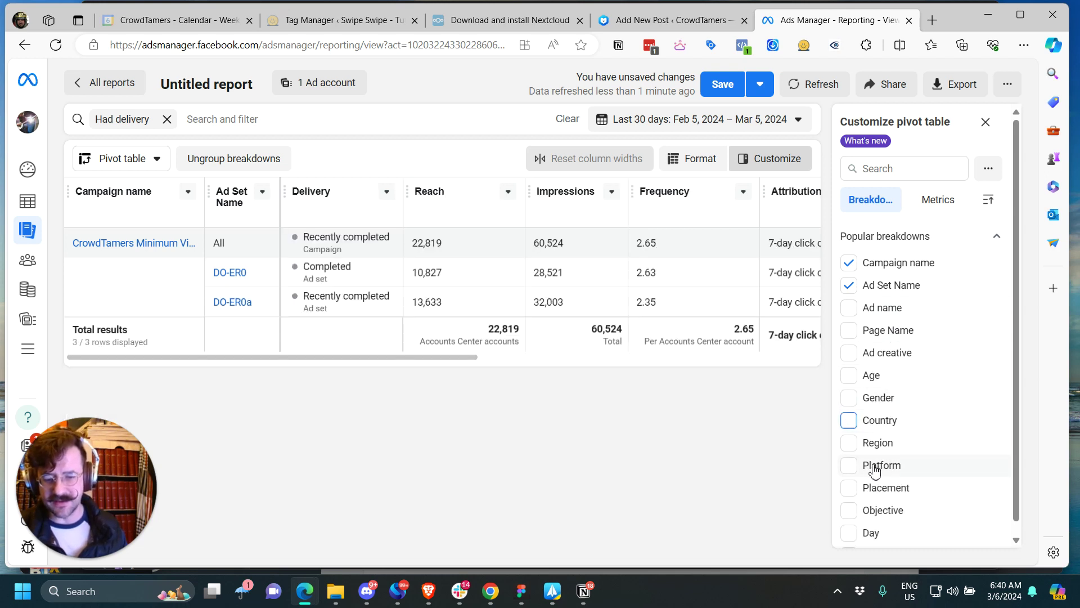
pyautogui.click(849, 443)
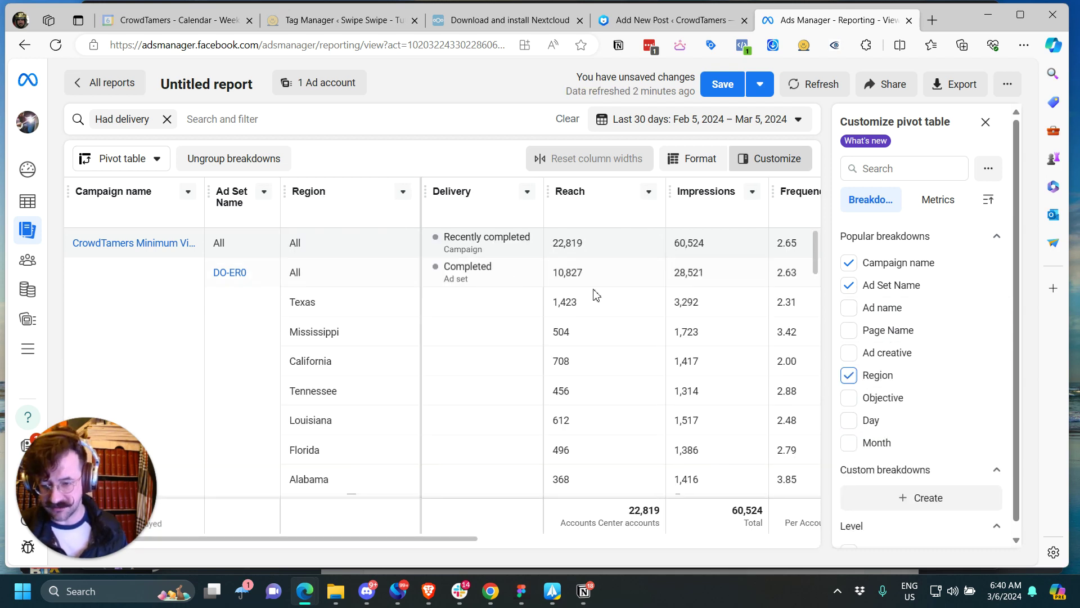
pyautogui.scroll(-6, 306, 372)
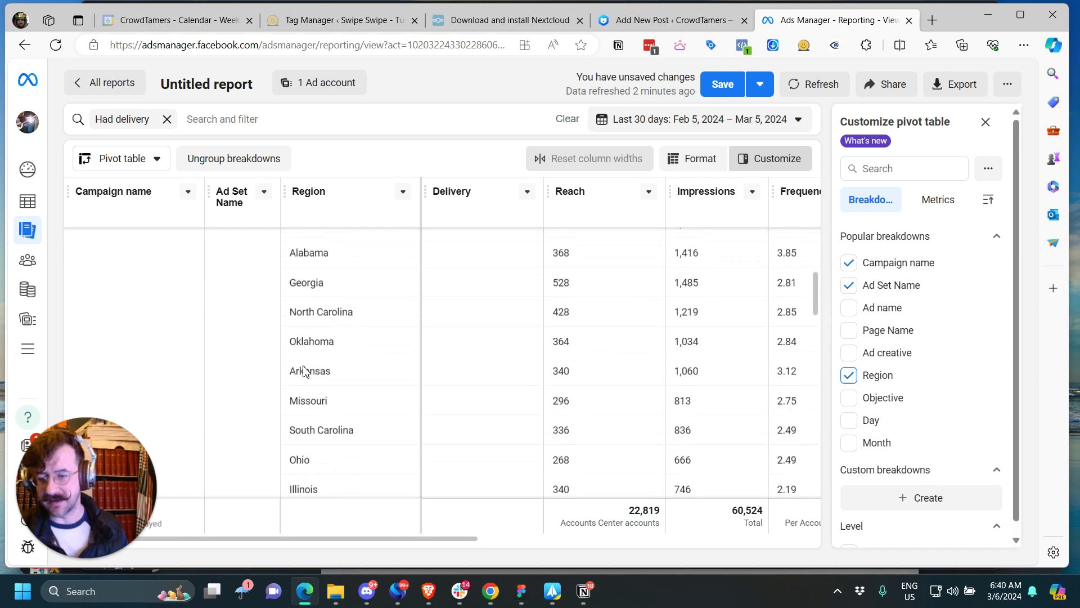
pyautogui.scroll(5, 306, 374)
pyautogui.scroll(3, 394, 368)
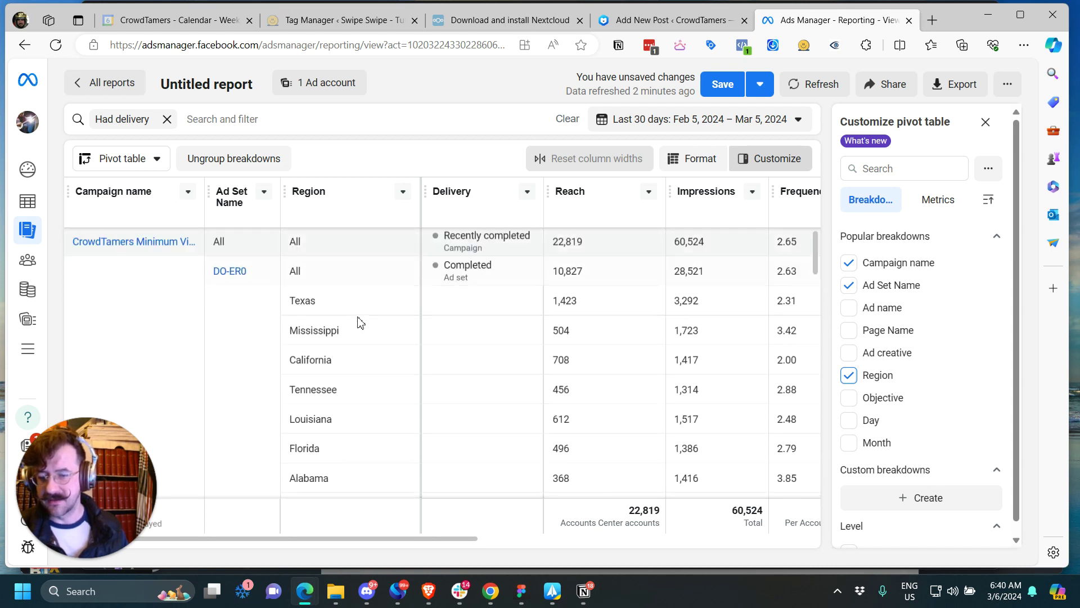
pyautogui.hscroll(6, 475, 340)
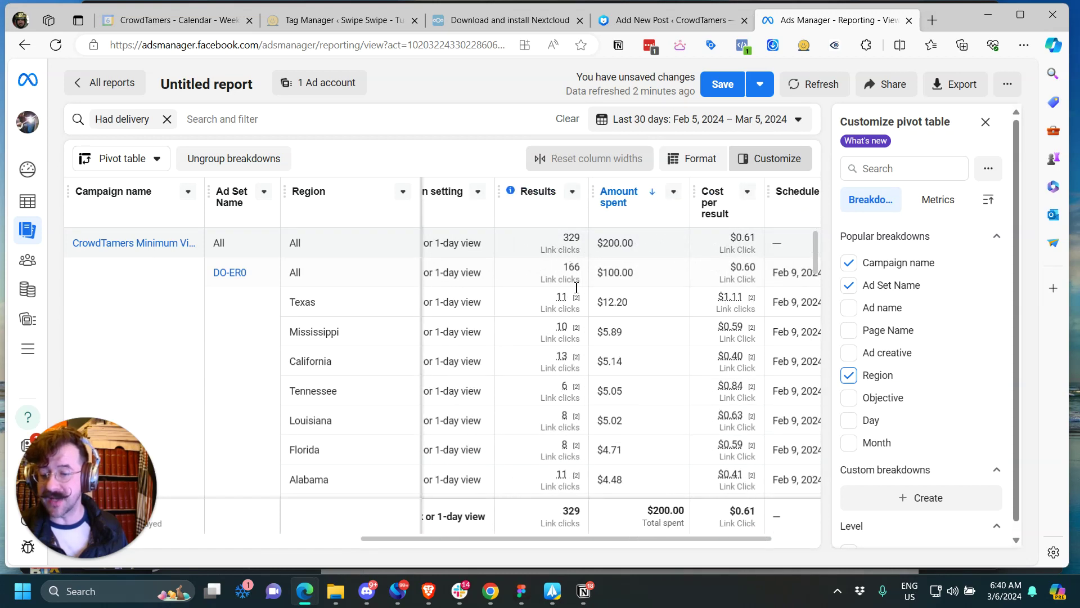
pyautogui.hscroll(3, 608, 375)
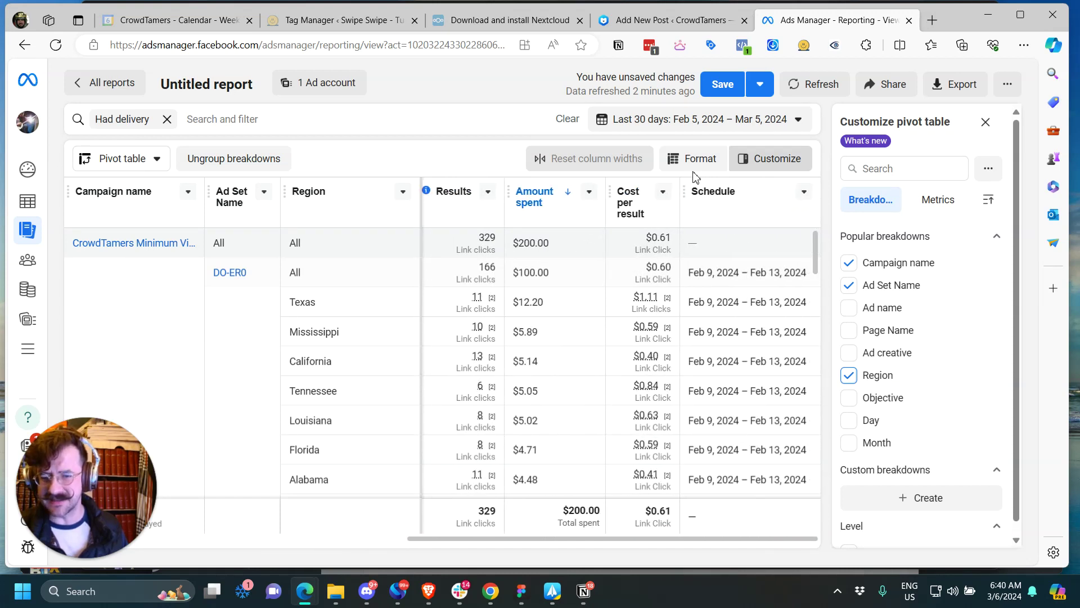
# Search the report metrics for "ctr" and add the CTR (link click-through rate) metric.
pyautogui.click(939, 209)
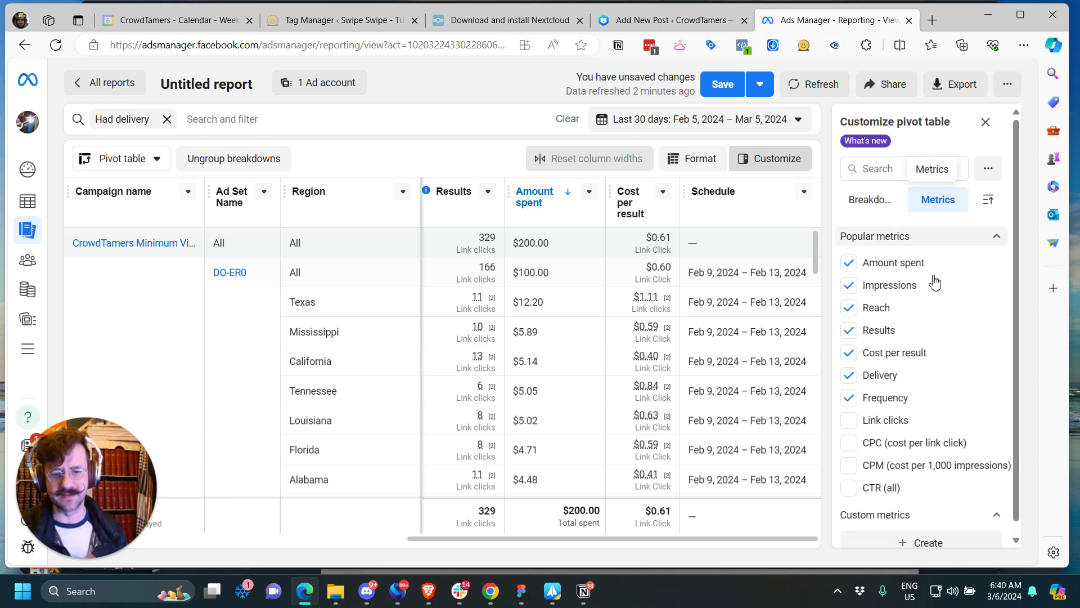
pyautogui.scroll(-3, 947, 352)
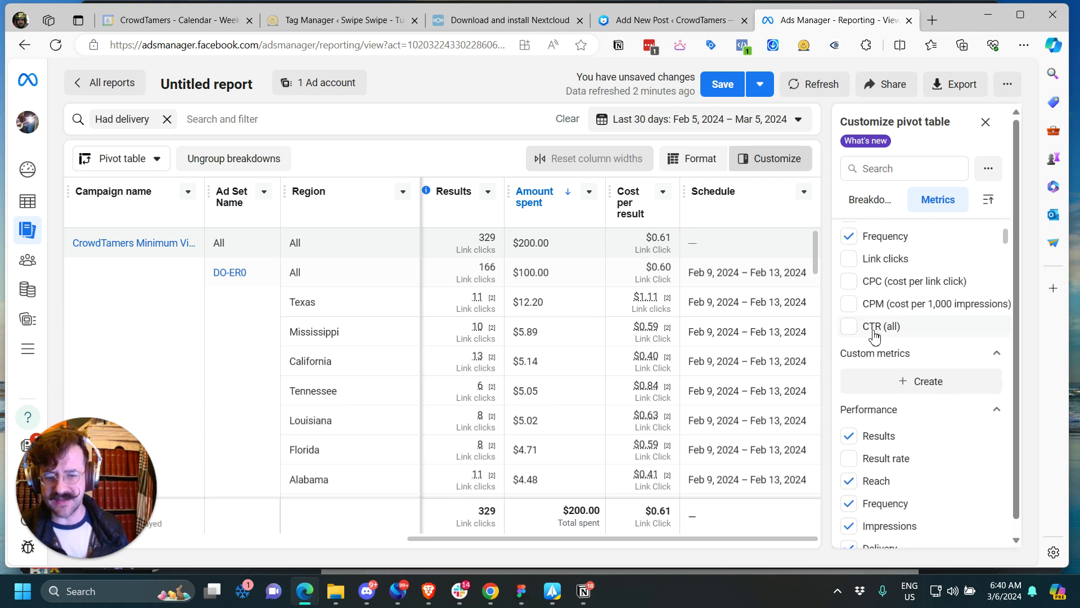
pyautogui.moveTo(874, 337)
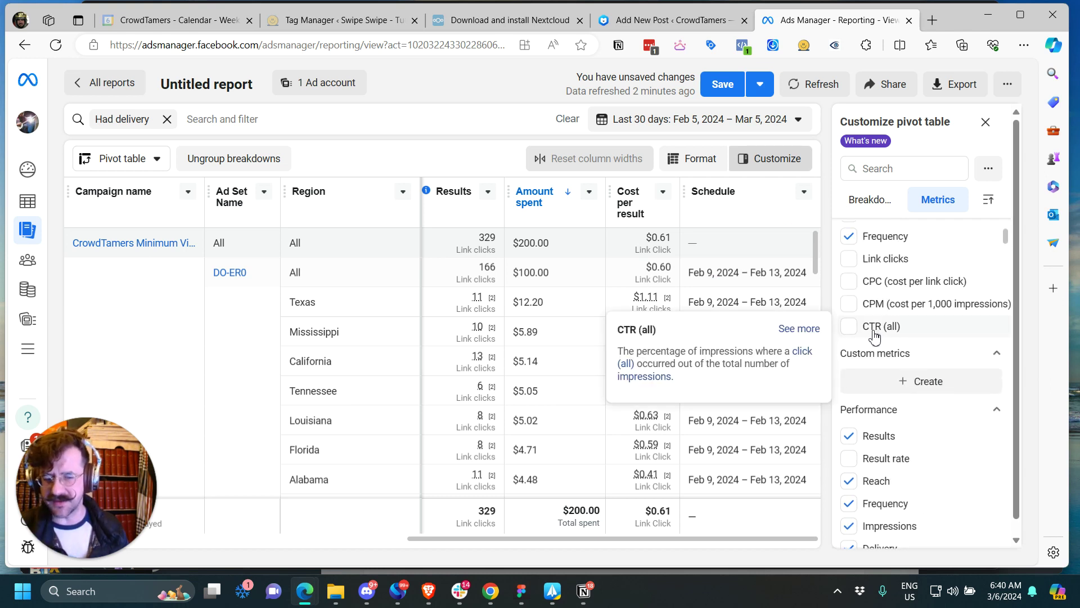
pyautogui.scroll(-4, 875, 338)
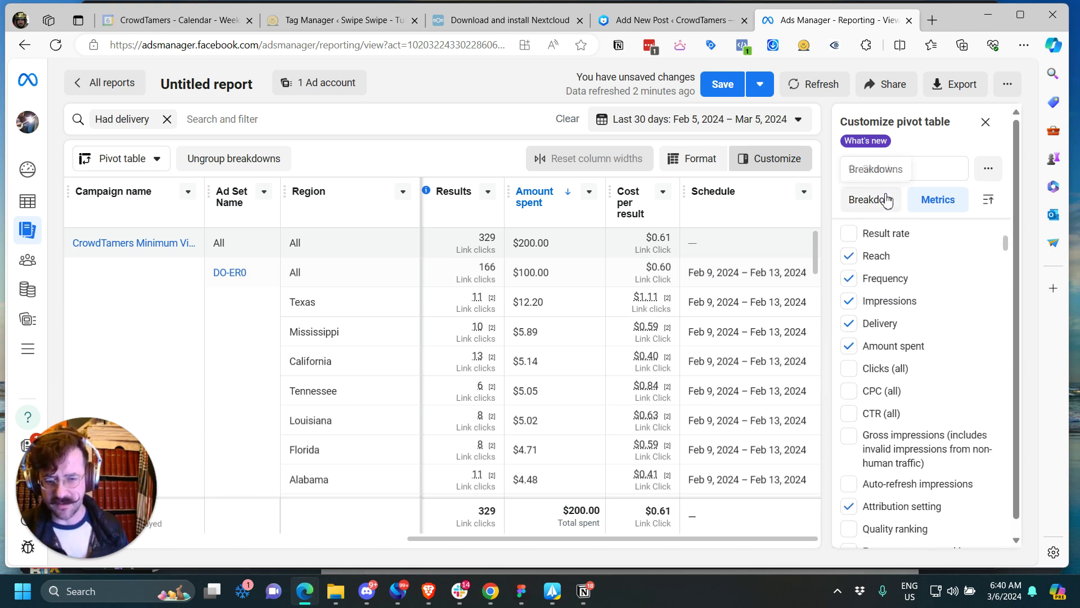
pyautogui.click(887, 167)
pyautogui.write('ctr')
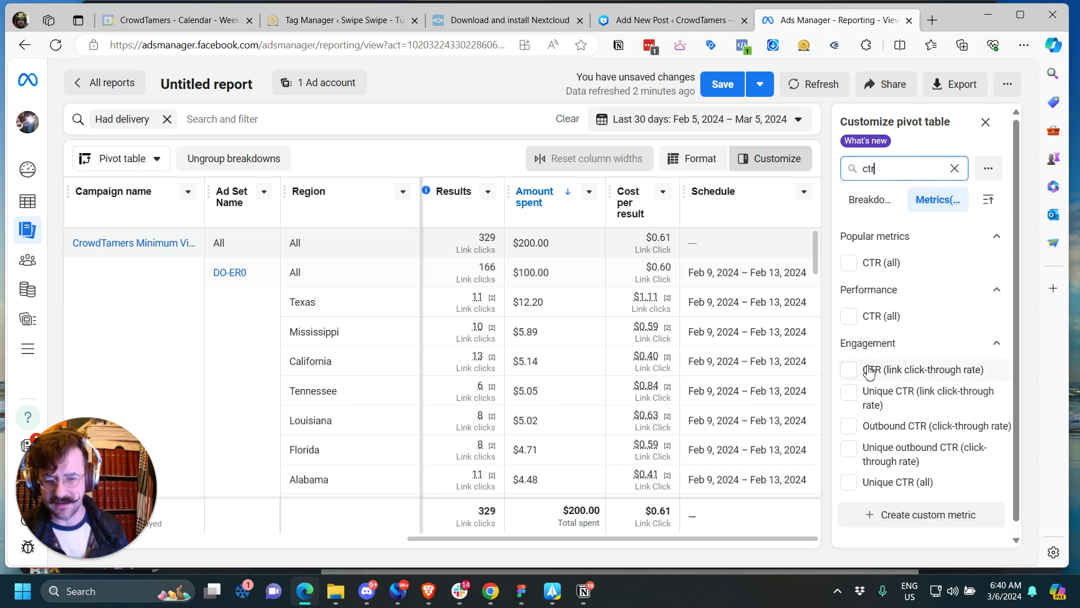
pyautogui.click(849, 370)
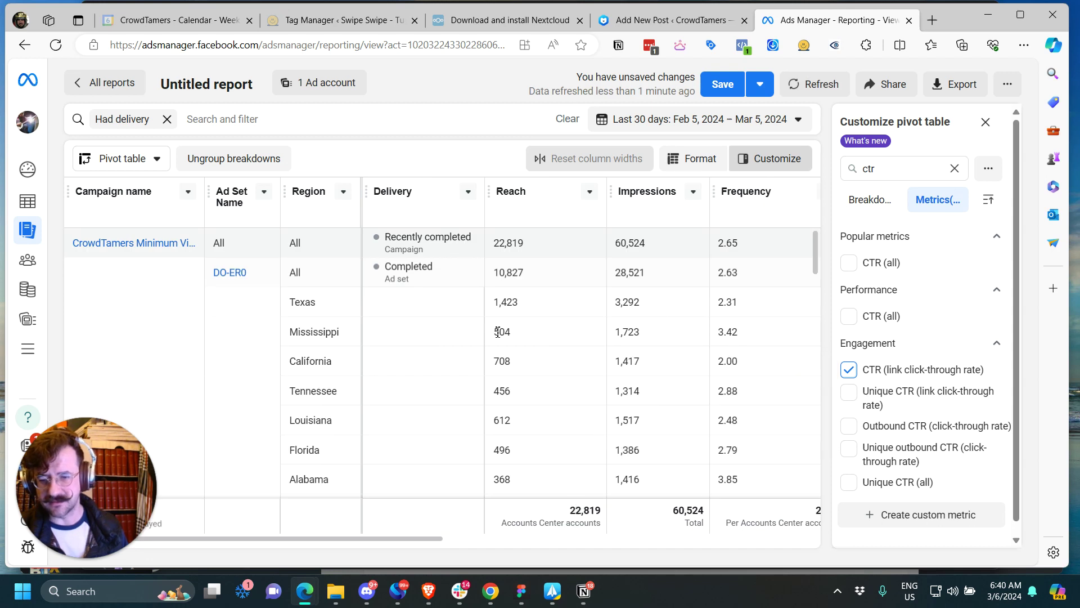
# Compare link click-through rate, spend, cost per result, reach and impressions across the regions of the DO-ER0 ad set.
pyautogui.hscroll(10, 498, 332)
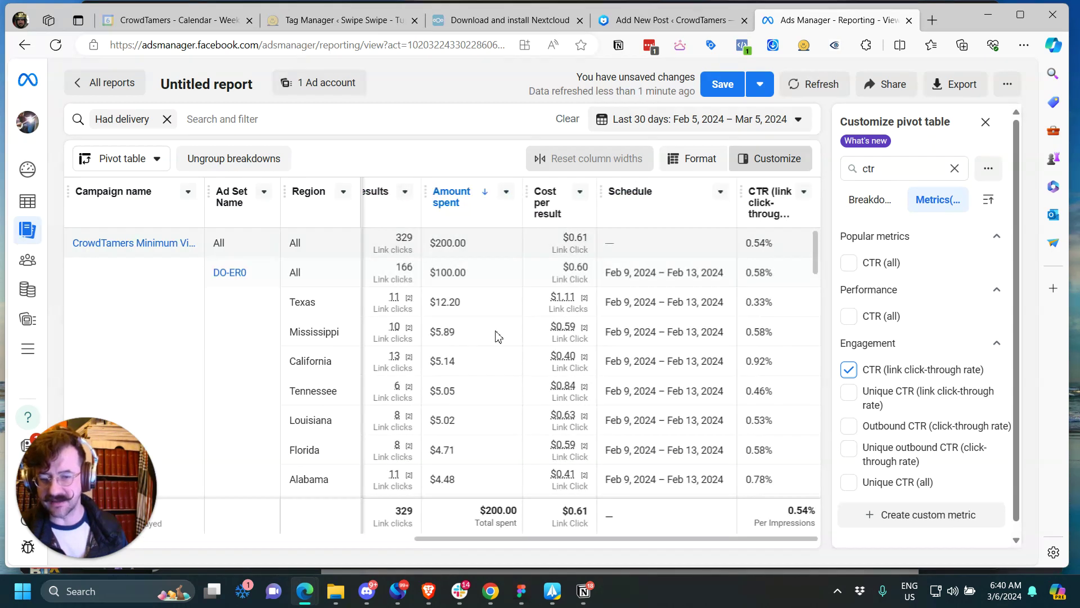
pyautogui.scroll(-1, 677, 325)
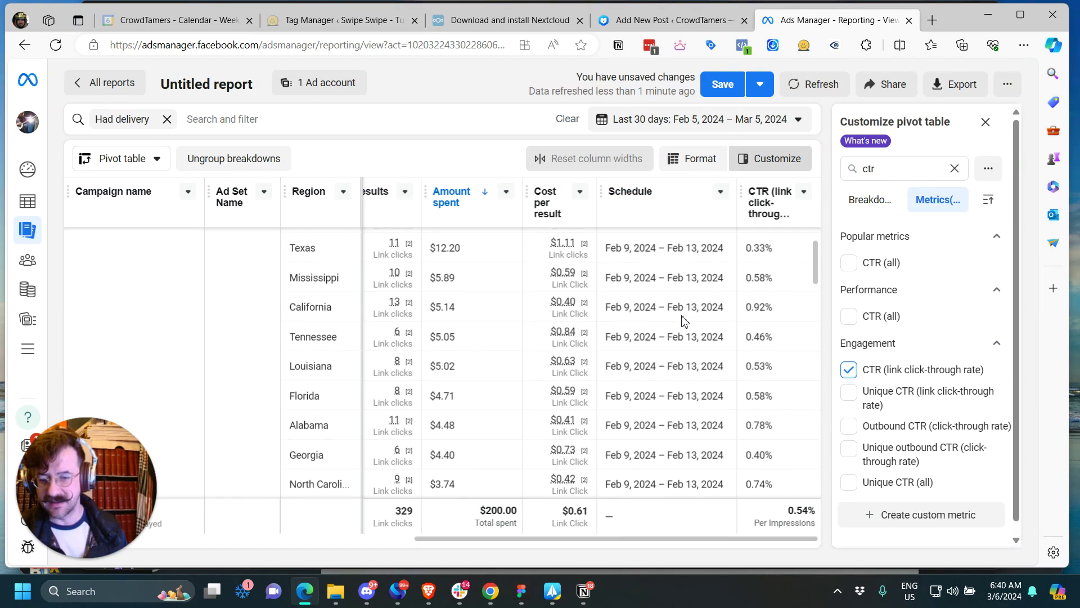
pyautogui.scroll(1, 681, 321)
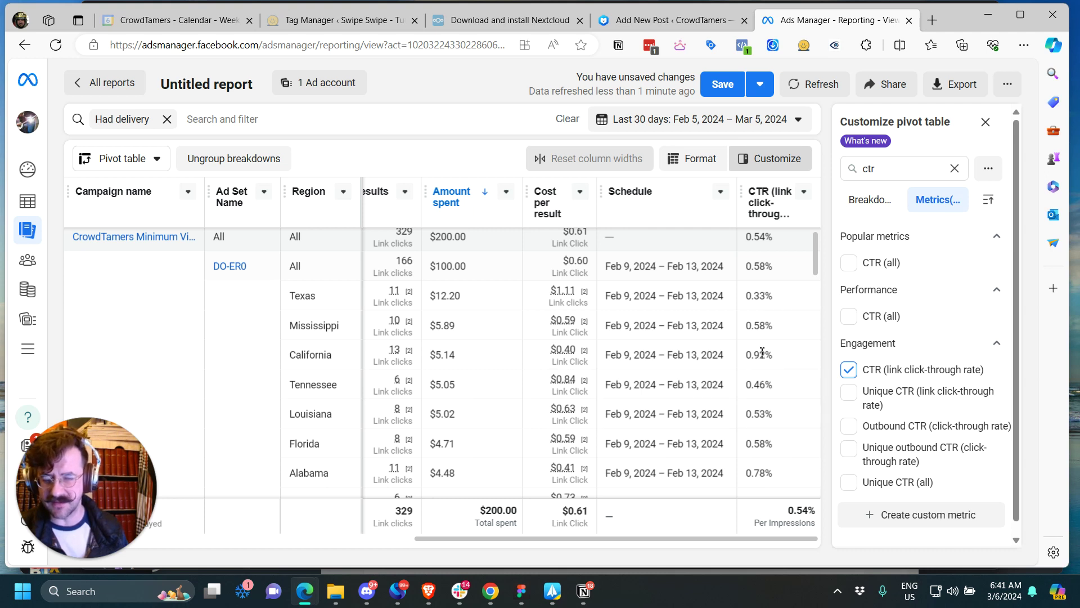
pyautogui.scroll(-6, 762, 351)
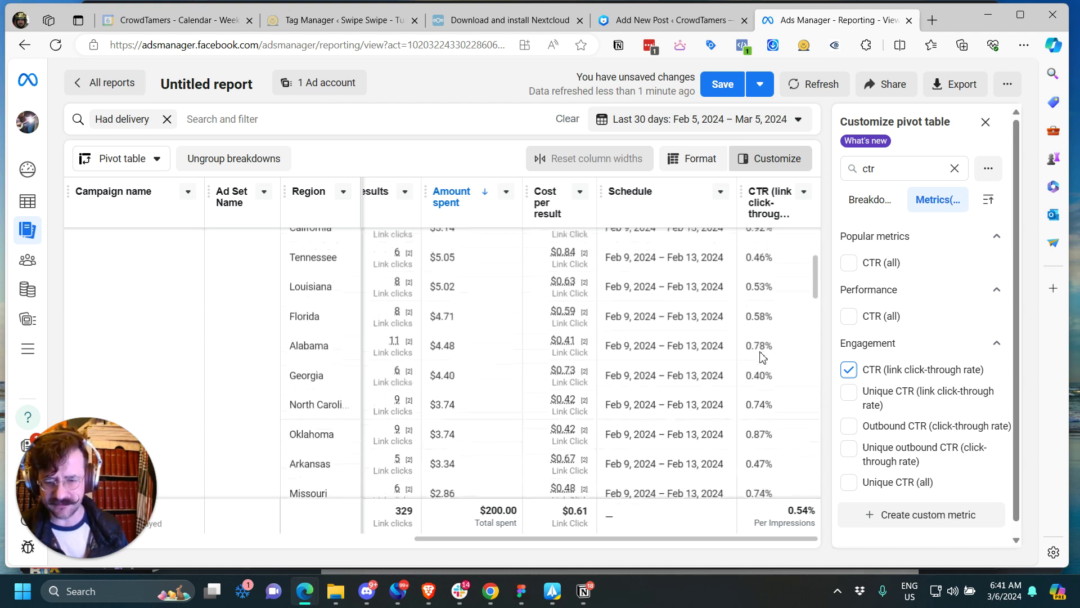
pyautogui.scroll(-3, 762, 355)
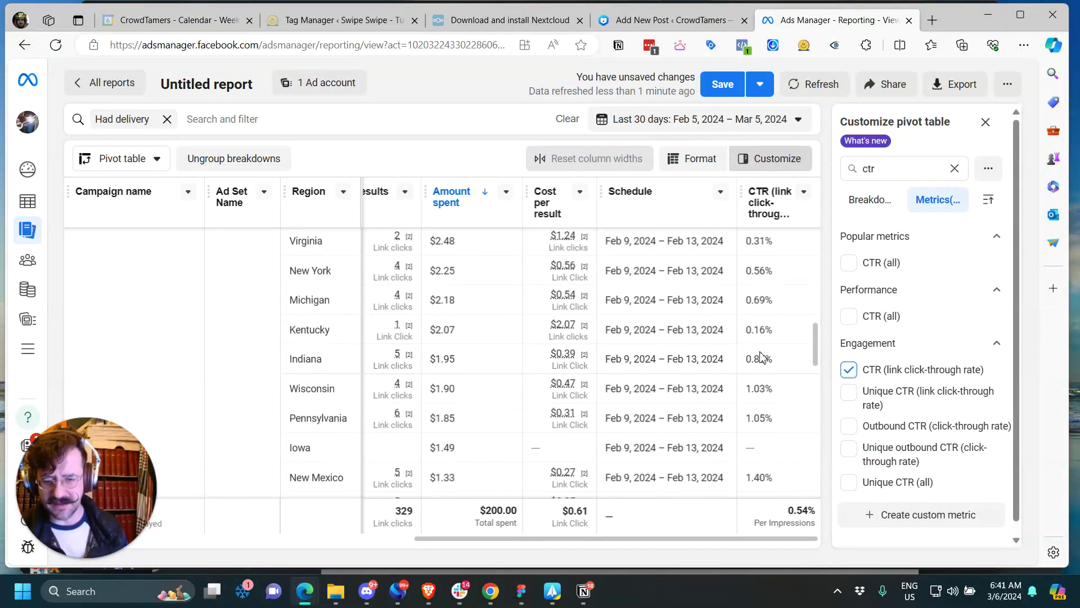
pyautogui.moveTo(397, 401)
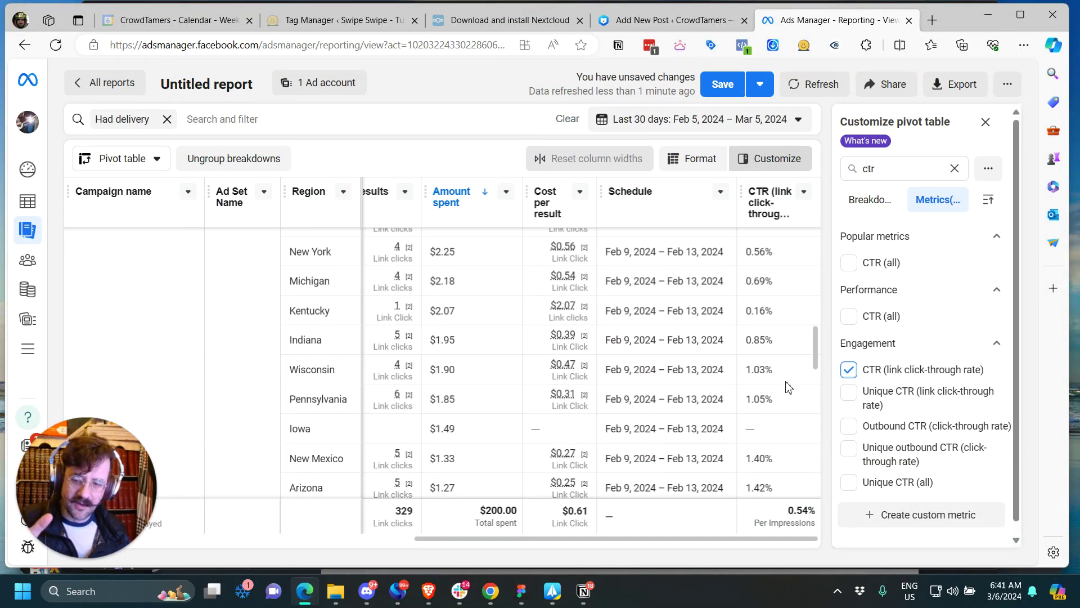
pyautogui.hscroll(-10, 449, 401)
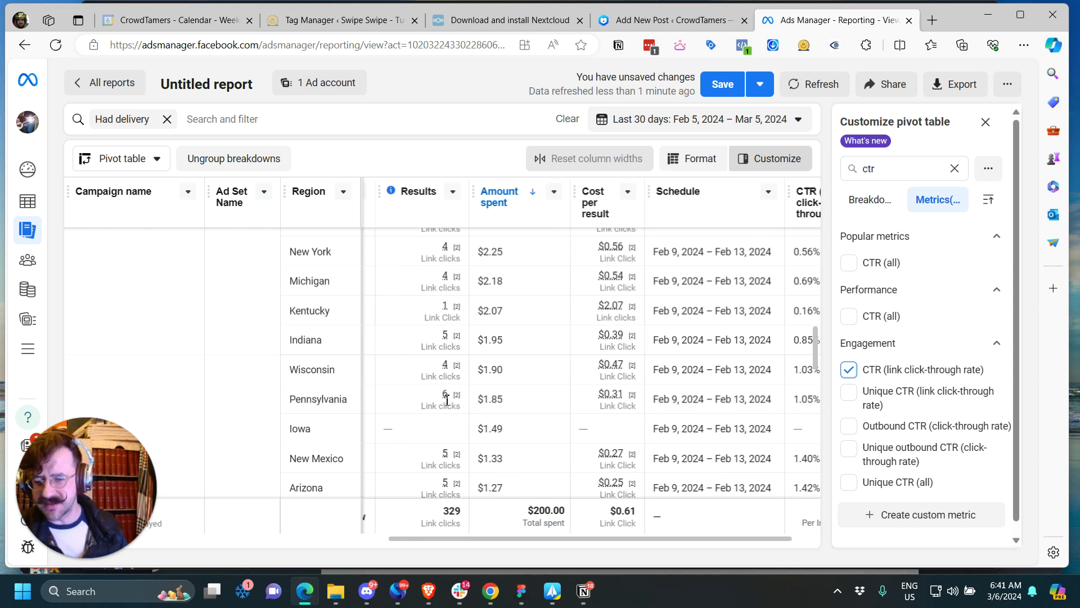
pyautogui.hscroll(-5, 447, 400)
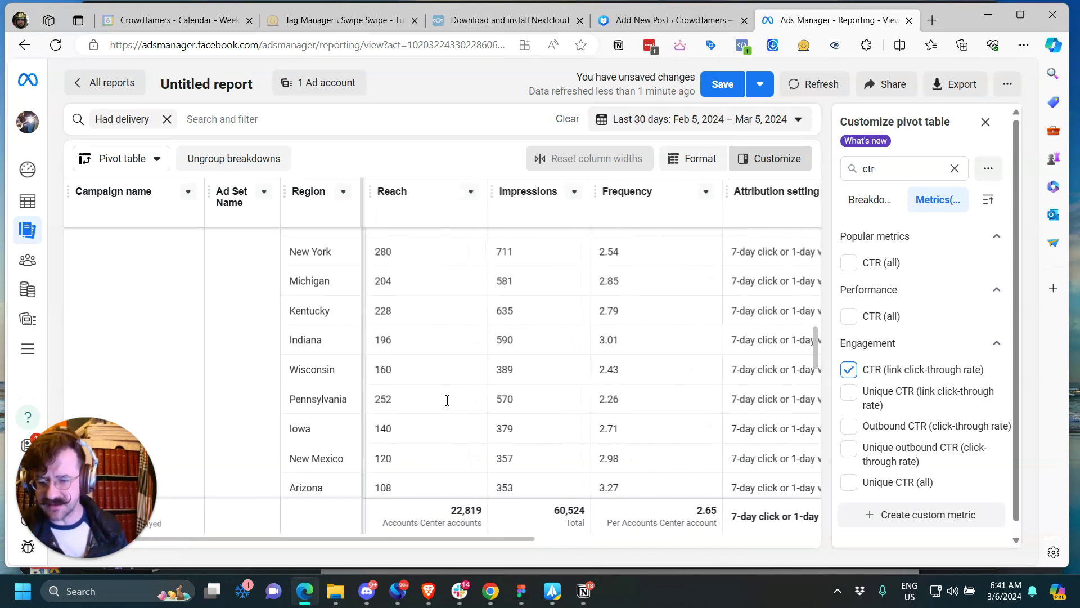
pyautogui.hscroll(12, 447, 400)
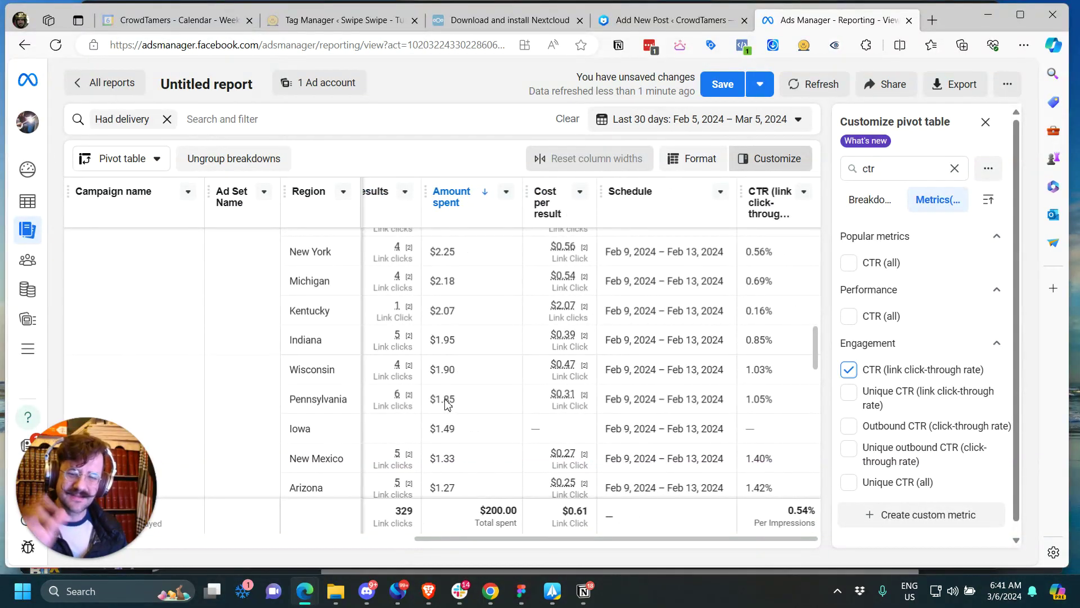
pyautogui.scroll(-1, 777, 398)
pyautogui.scroll(-3, 775, 399)
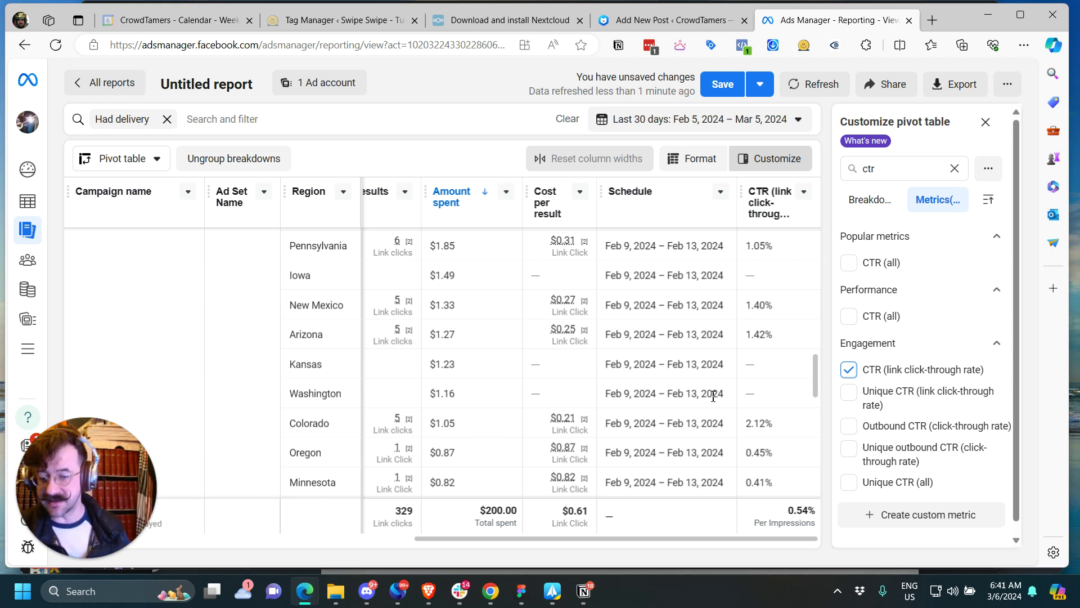
pyautogui.scroll(10, 698, 359)
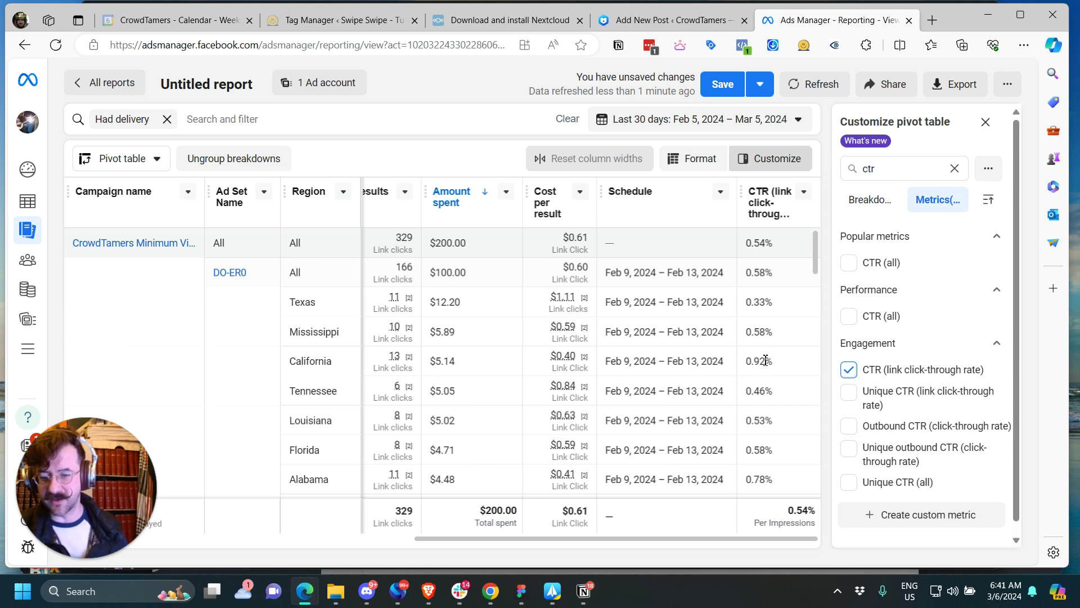
pyautogui.hscroll(-10, 445, 379)
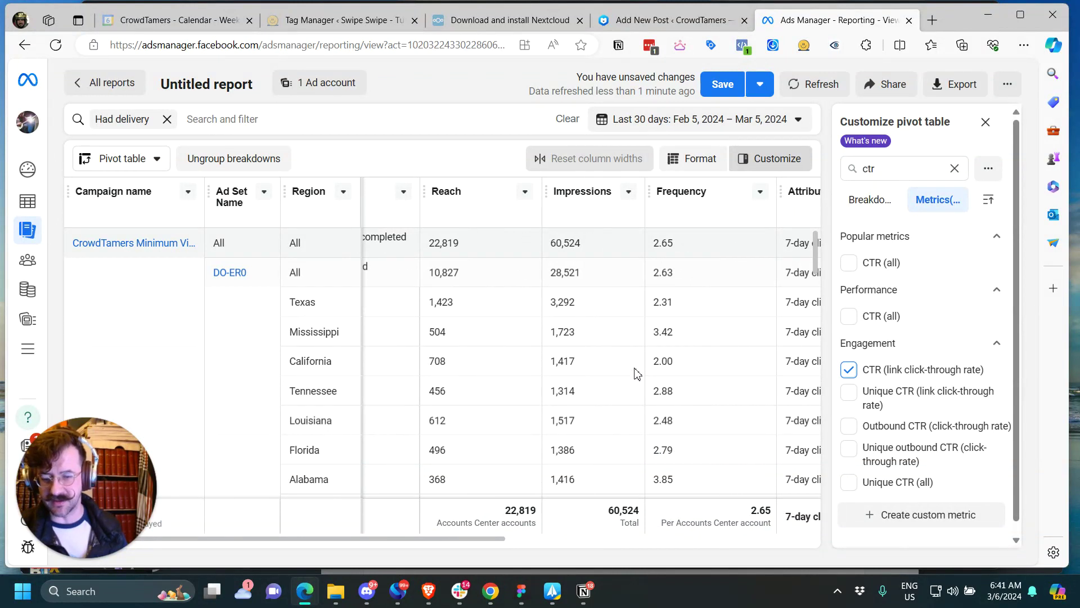
pyautogui.hscroll(10, 637, 373)
pyautogui.hscroll(5, 636, 373)
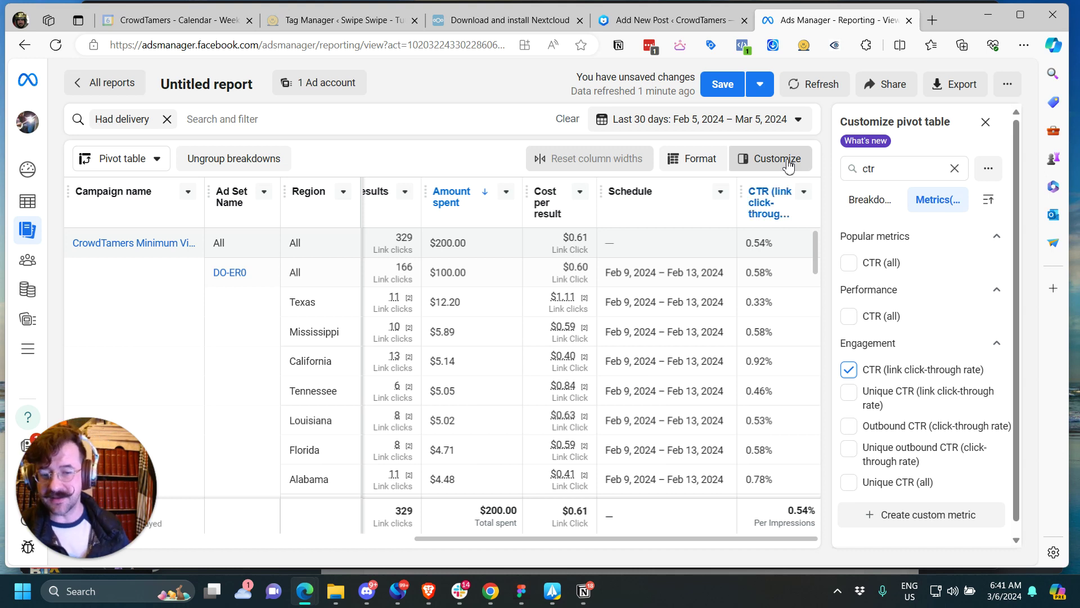
# Replace the Region breakdown with Platform and review spend, cost per result and link click-through rate for each platform.
pyautogui.click(889, 201)
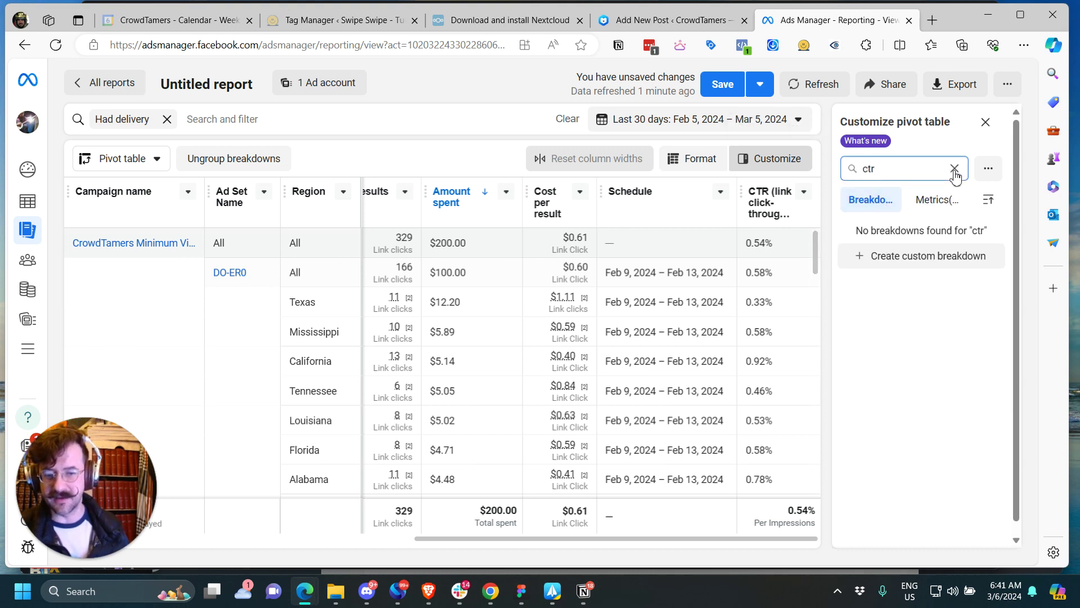
pyautogui.click(955, 168)
pyautogui.click(849, 375)
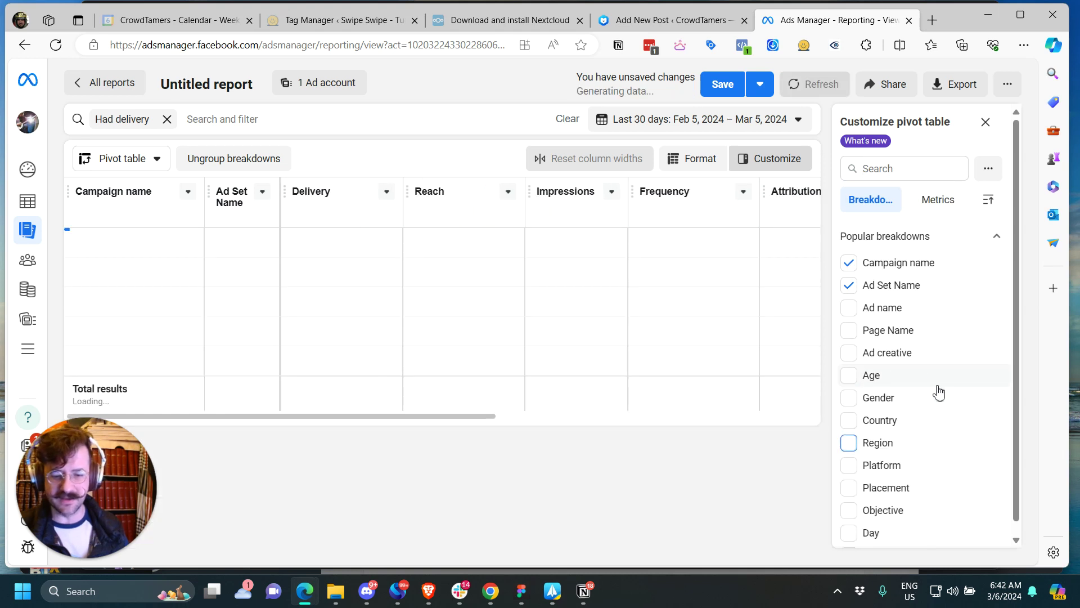
pyautogui.scroll(-2, 872, 427)
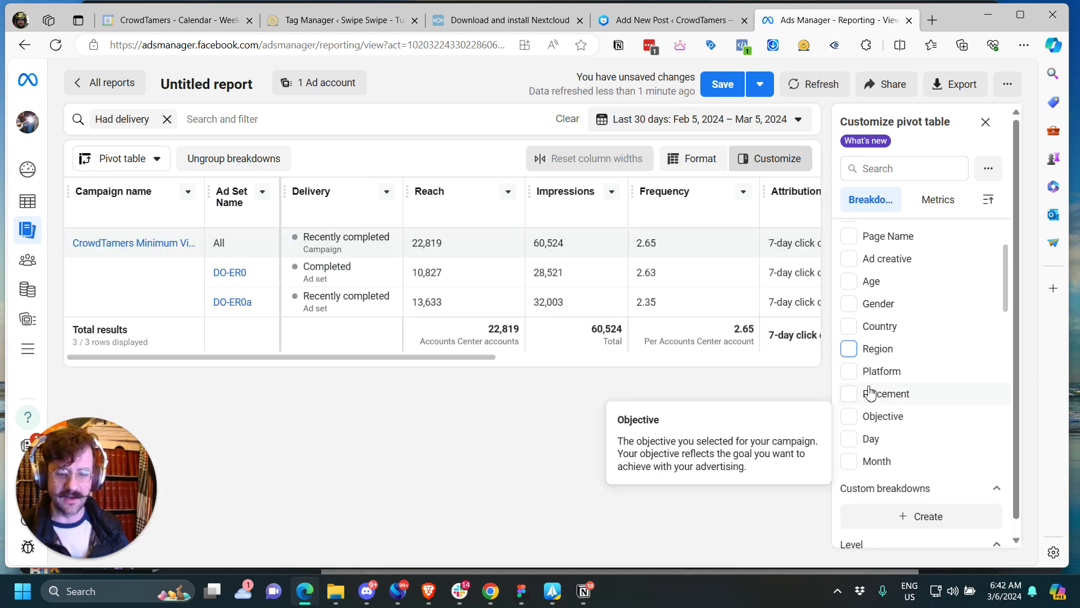
pyautogui.click(849, 373)
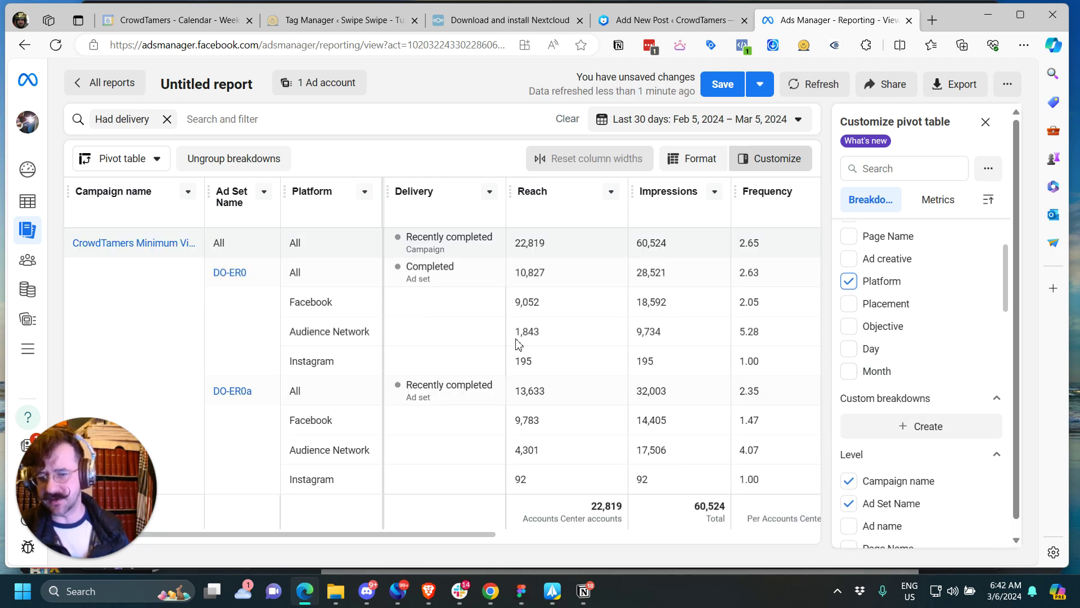
pyautogui.hscroll(8, 515, 344)
pyautogui.hscroll(3, 515, 345)
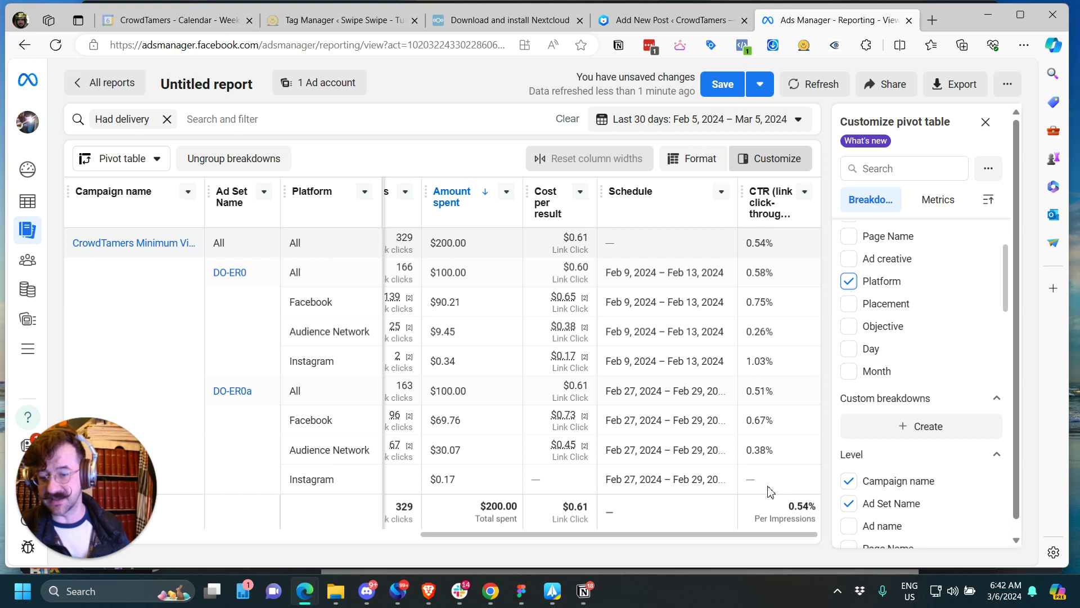
# Remove the Platform breakdown and look through the Delivery breakdowns to the Placement option.
pyautogui.rightClick(849, 283)
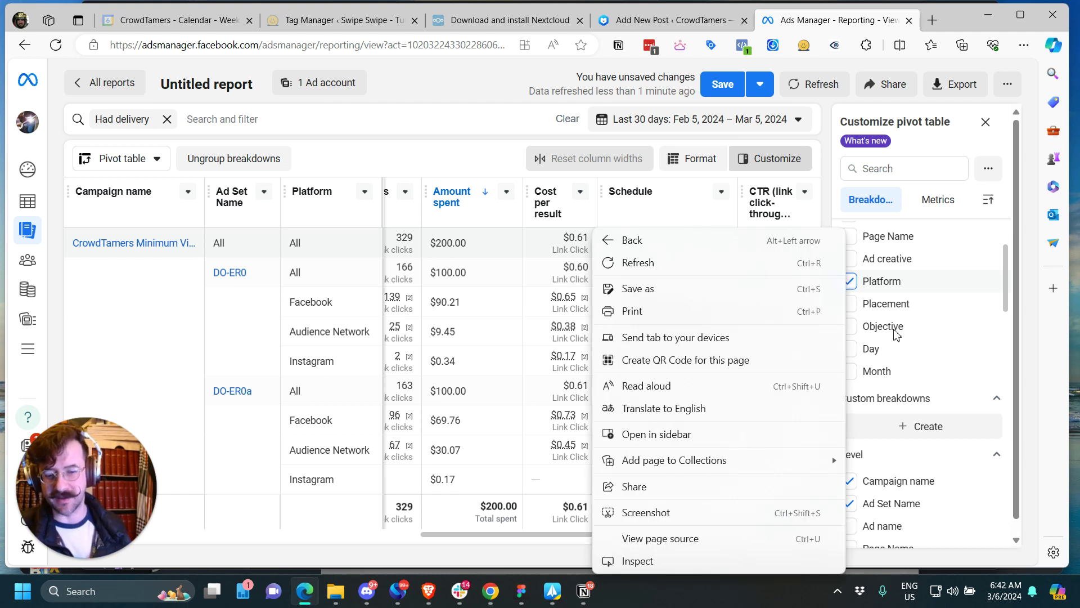
pyautogui.press('Escape')
pyautogui.click(850, 283)
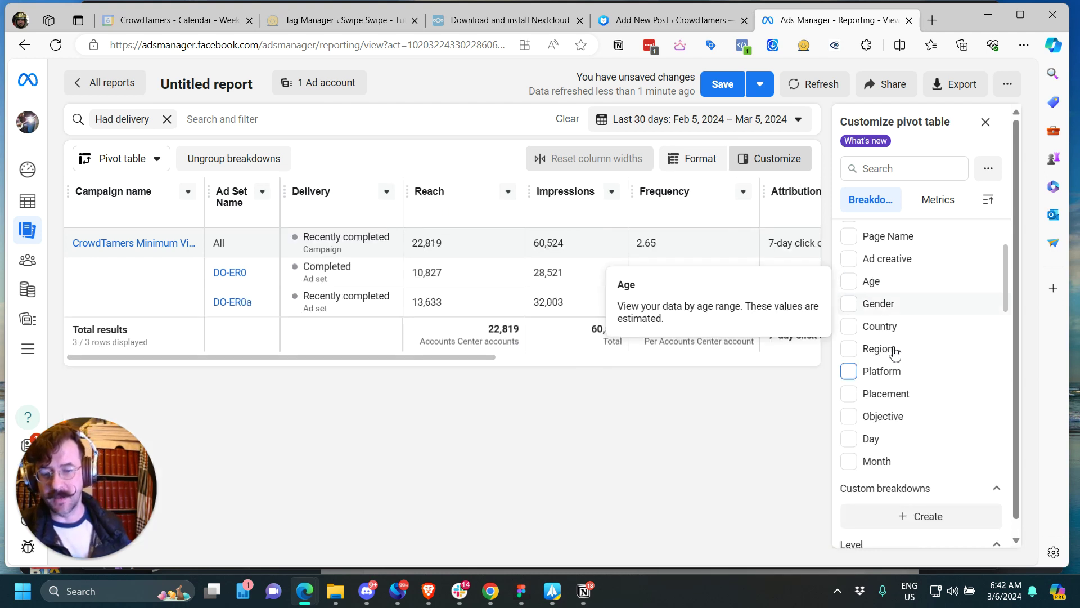
pyautogui.scroll(-10, 899, 371)
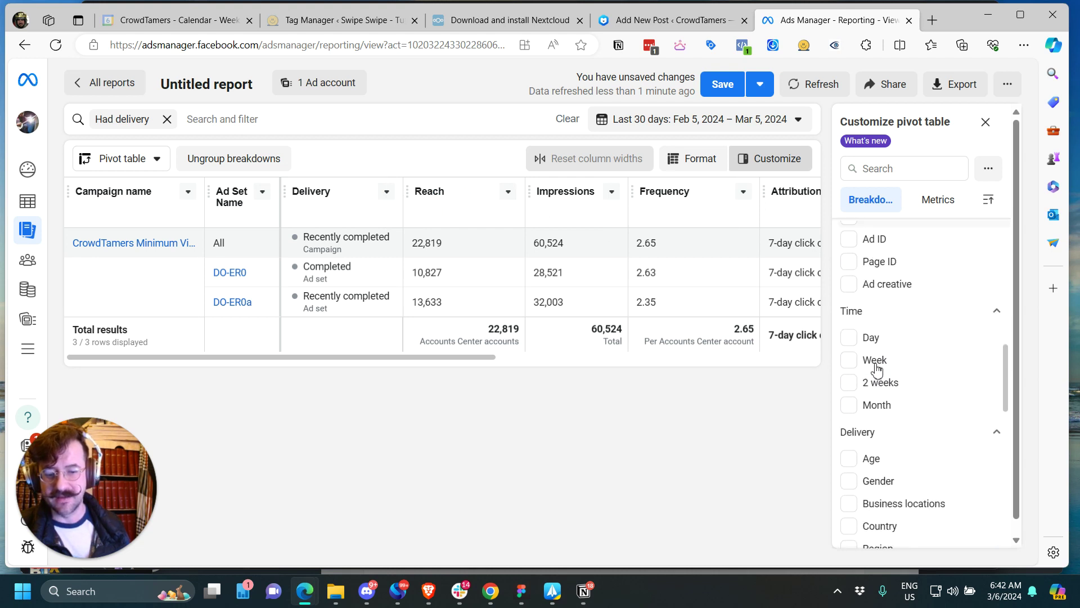
pyautogui.scroll(-1, 877, 369)
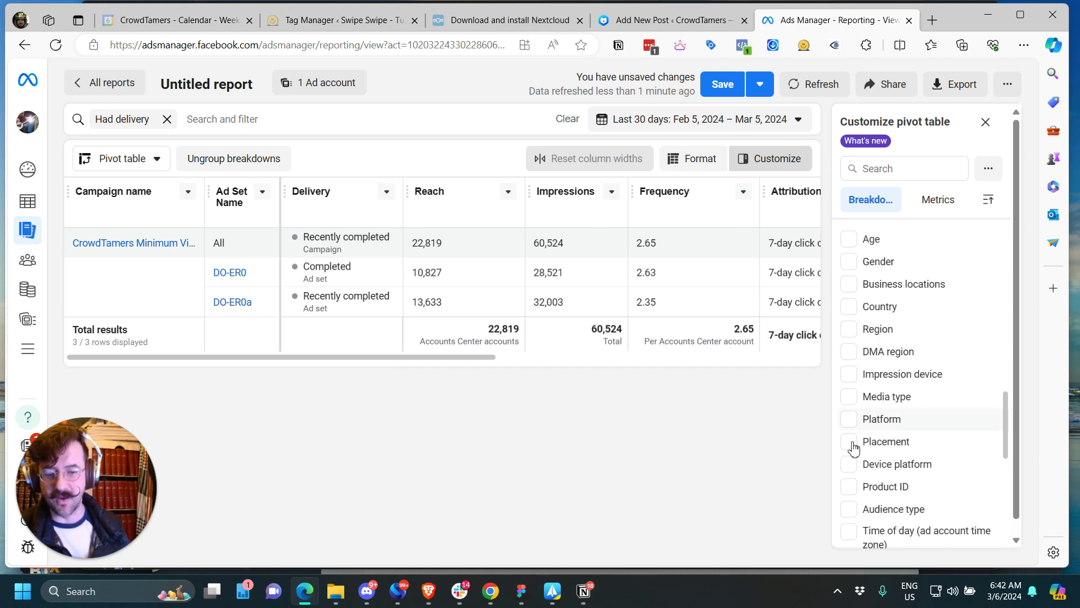
pyautogui.moveTo(868, 441)
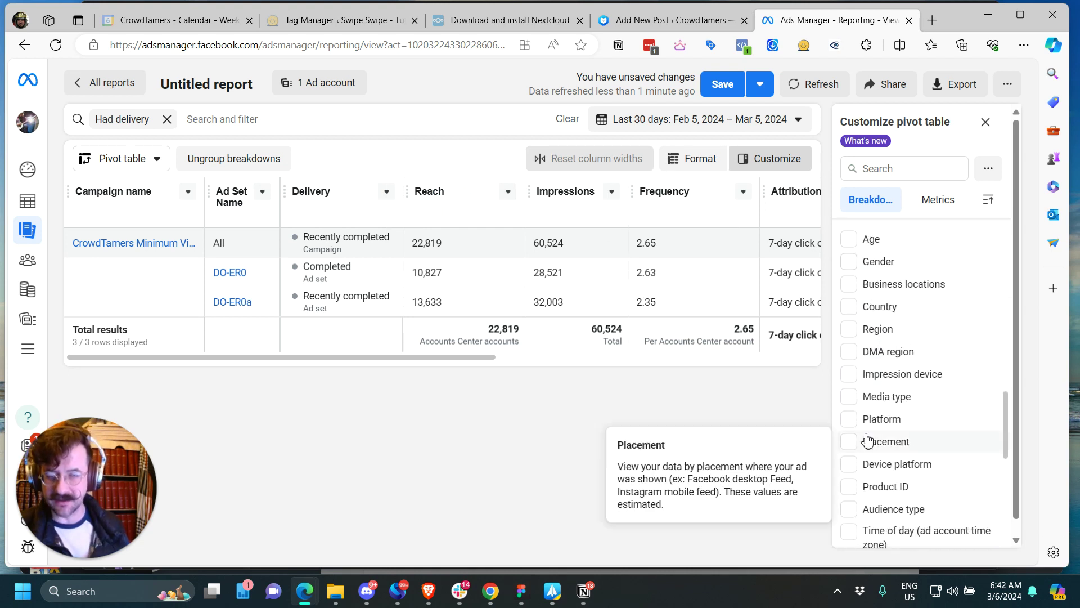